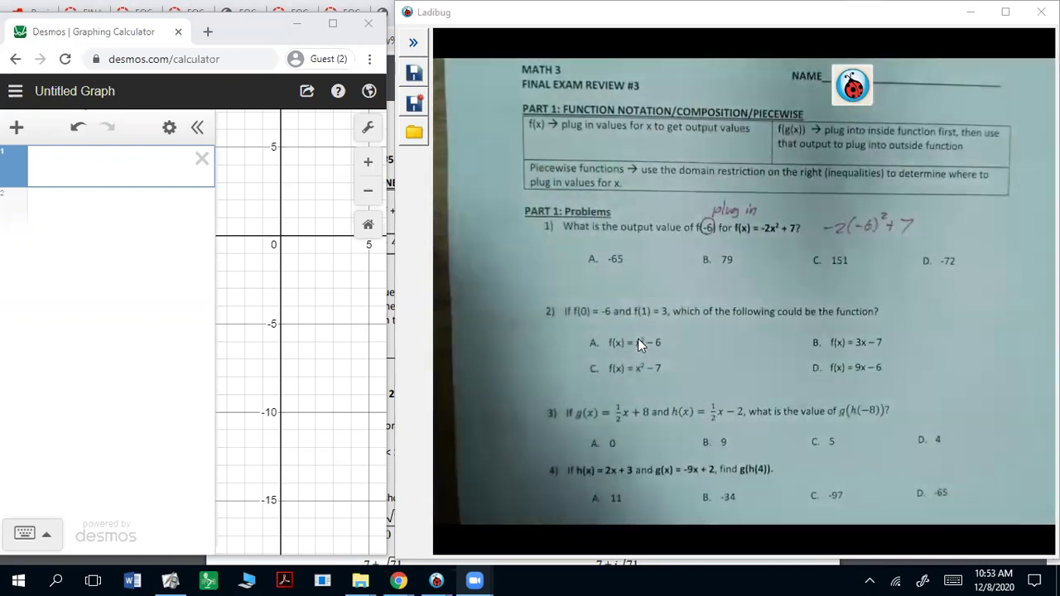
Step: Enter (0)^2-6 and (1)^2-6 in the first two expression lines, reading −6 and −5
click(130, 160)
text(-)
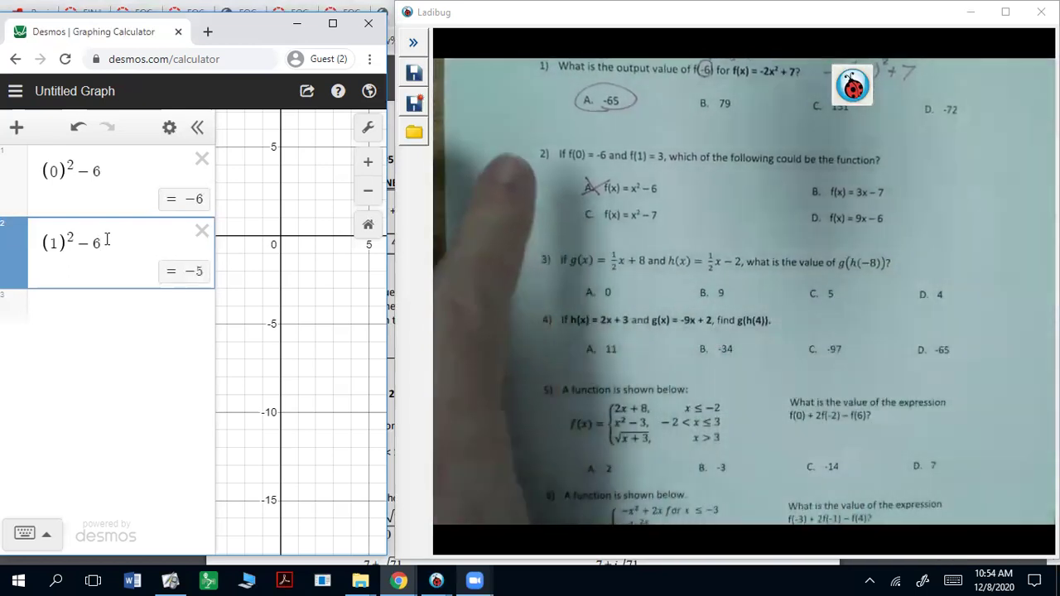
Step: Change both expressions' constant from 6 to 7, then delete the second expression line
click(110, 171)
key(BackSpace)
text(7)
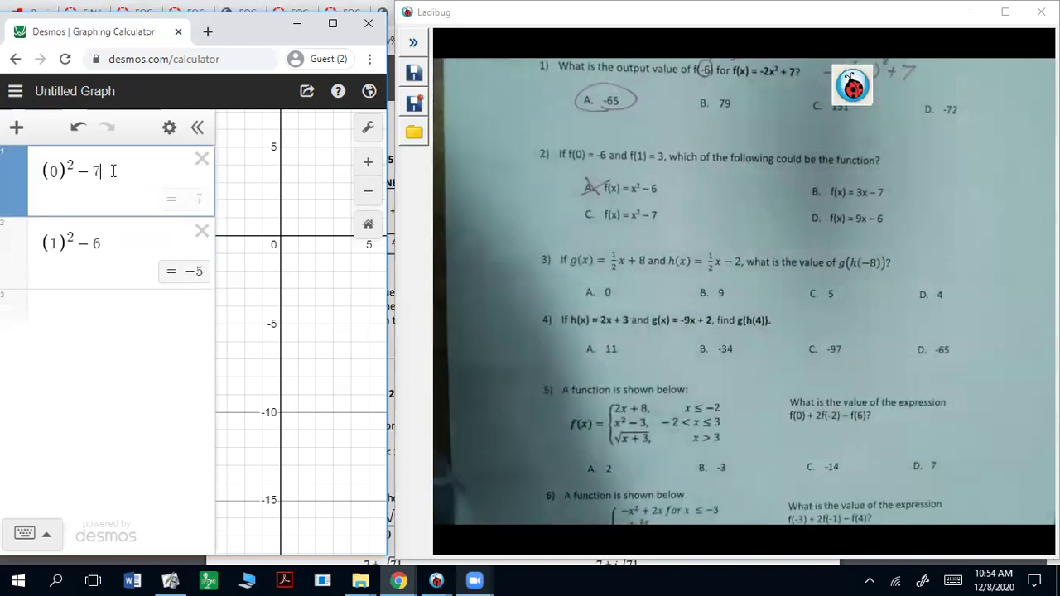
key(BackSpace)
text(7)
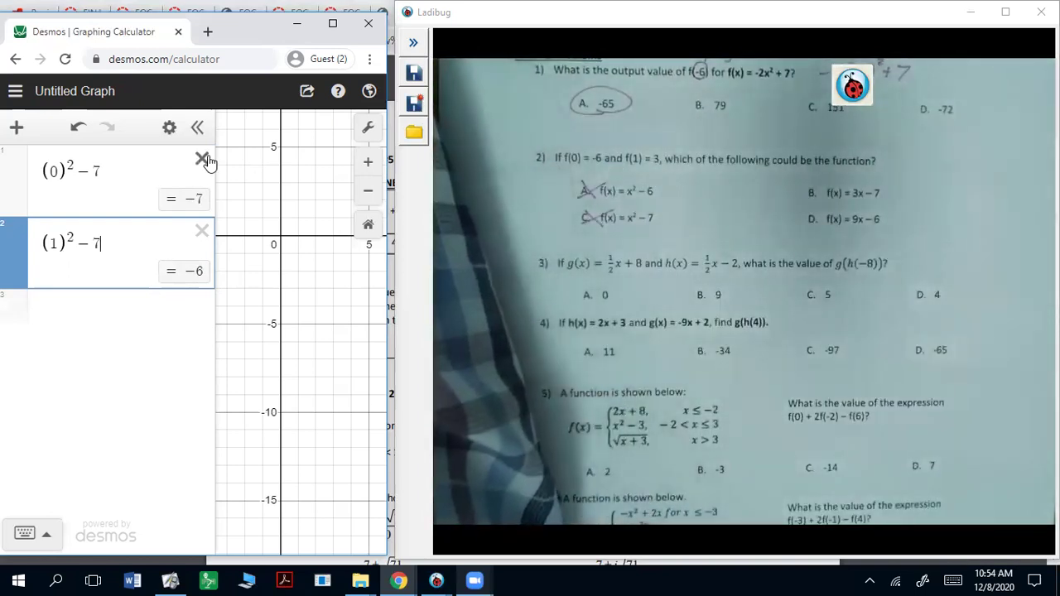
key(ctrl+shift+Delete)
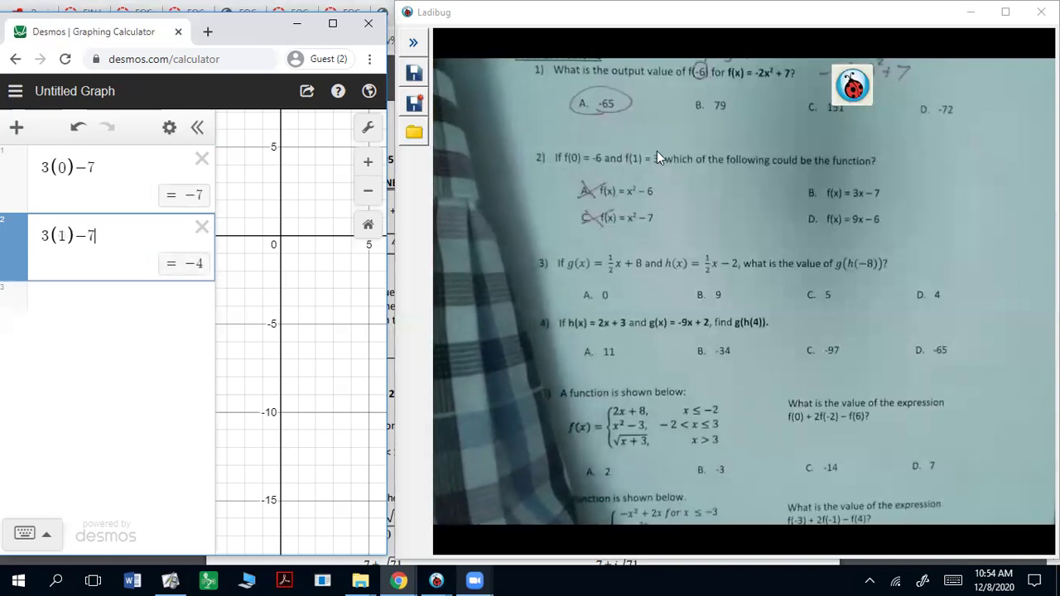
Step: Replace the 3(1)−7 expression with 9(0)-6 and 9(1)-6 on separate lines, giving −6 and 3
click(193, 165)
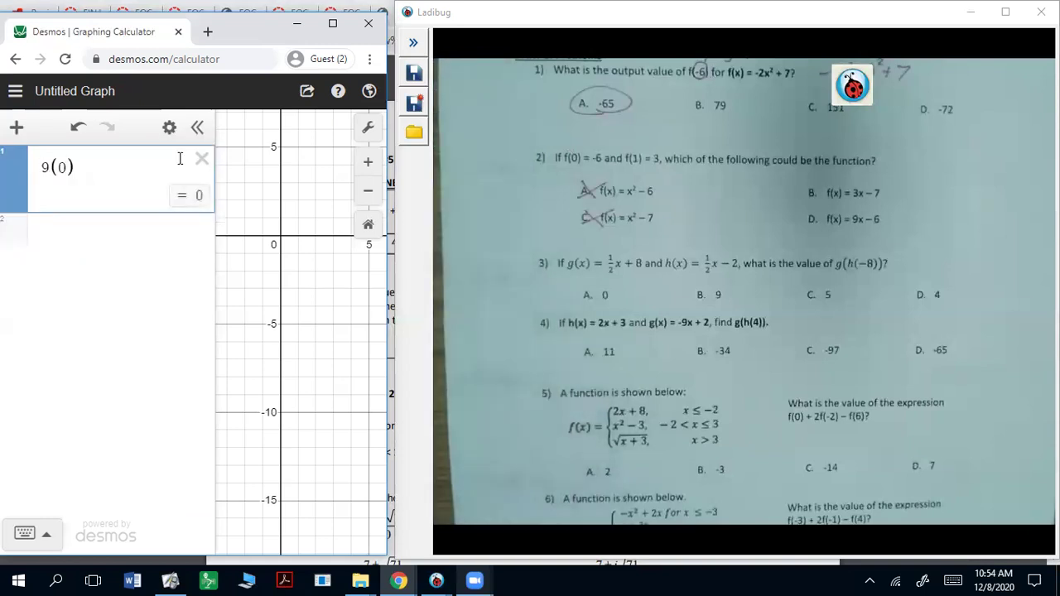
text(9(0)-6)
click(136, 234)
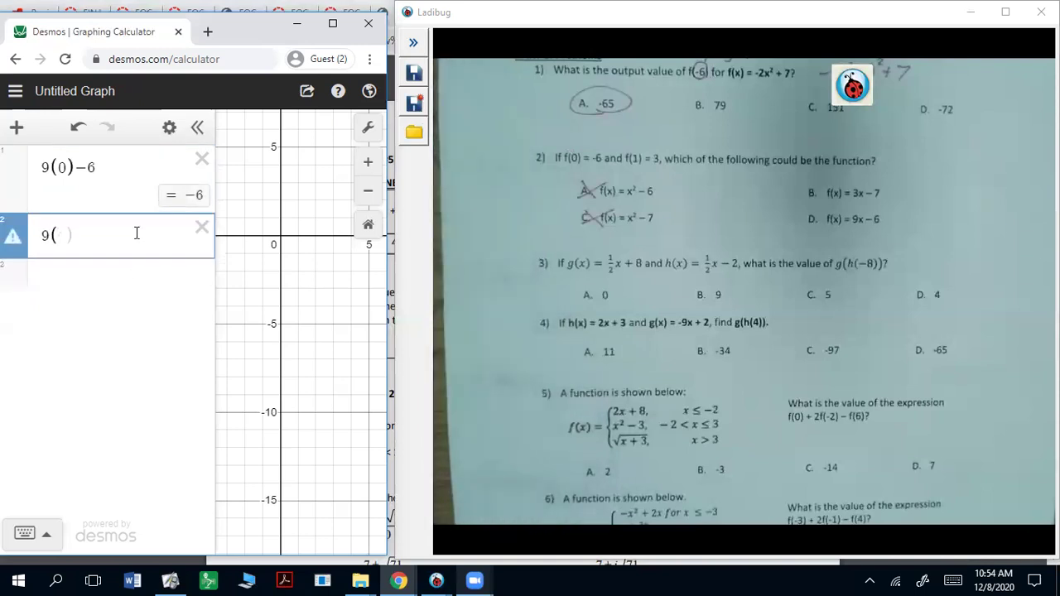
text(9(1)-6)
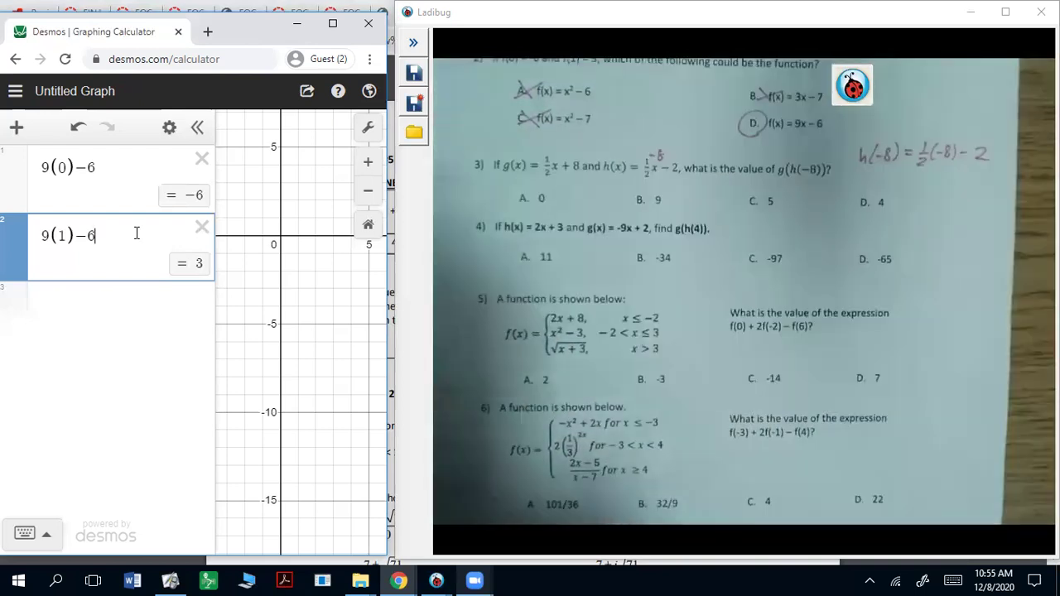
Step: Clear the 9(0)−6 expression and start typing 1/2( in its place for h(−8)
click(202, 159)
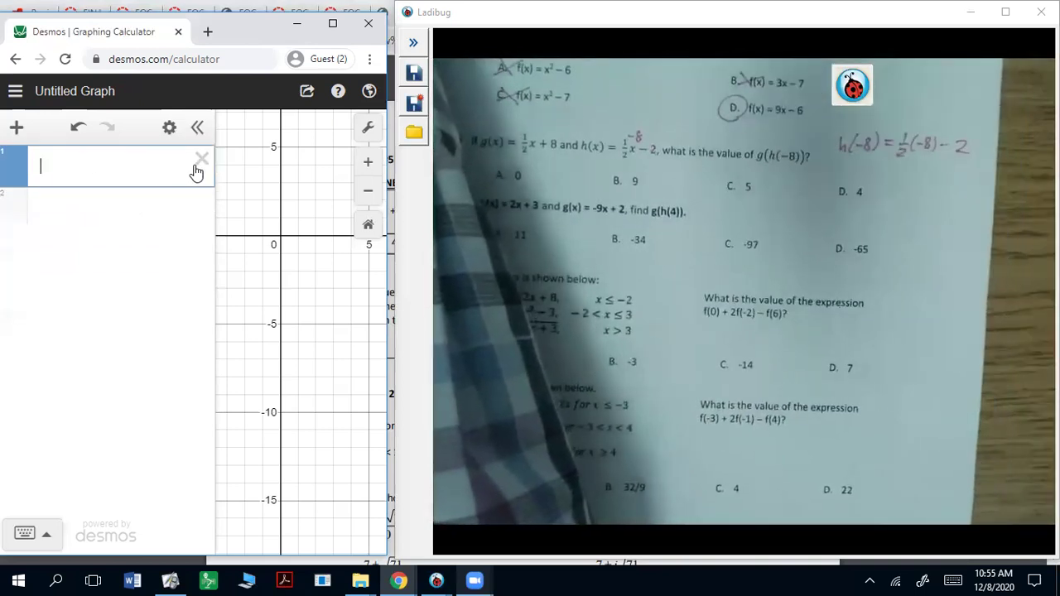
text(1/2)
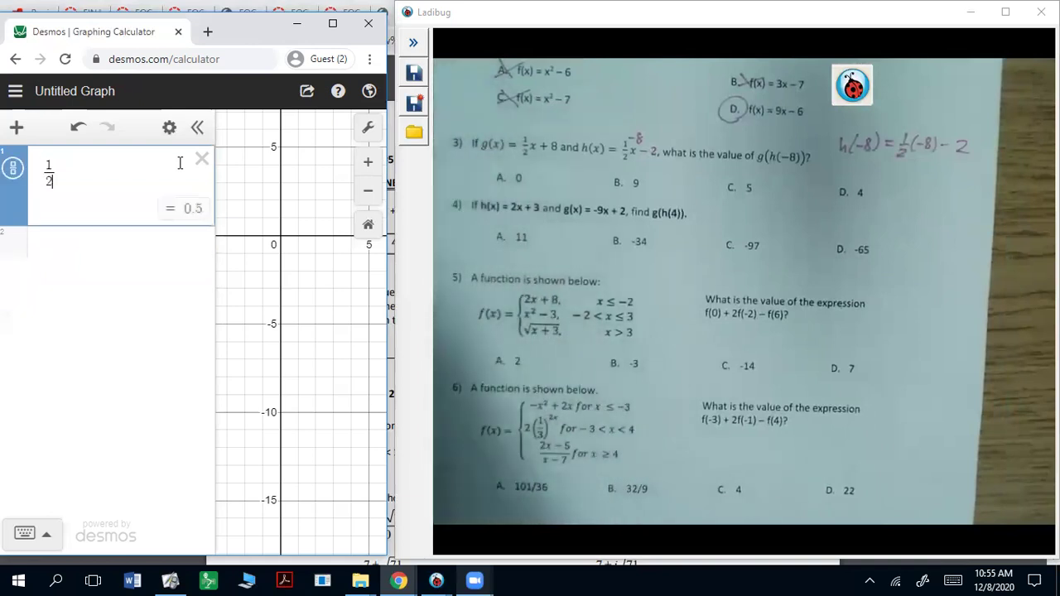
key(Right)
text(()
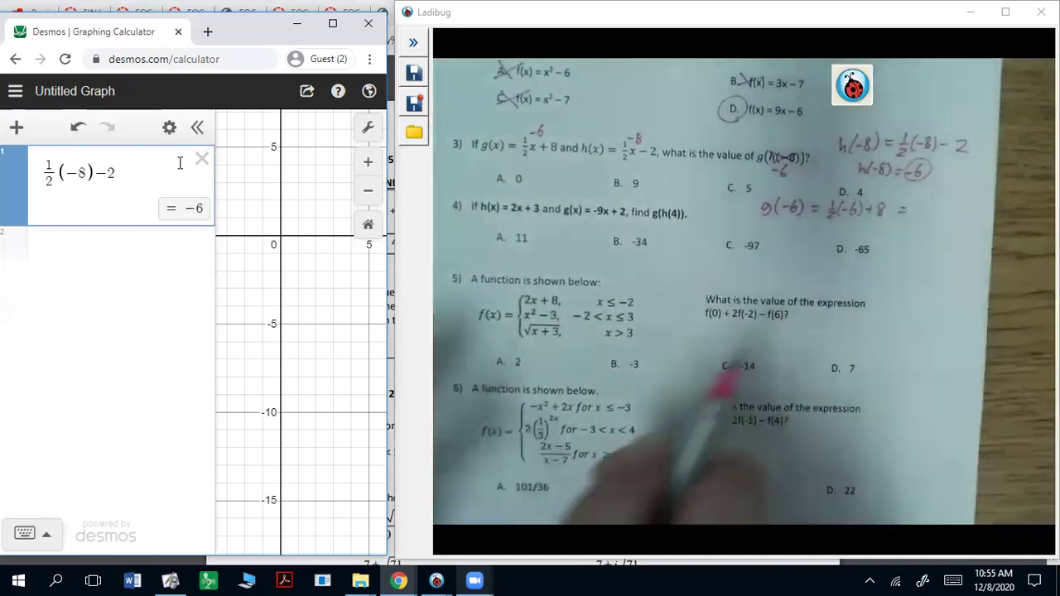
Step: Enter 1/2(-6)+8 in the second expression line to get g(−6) = 5
click(111, 259)
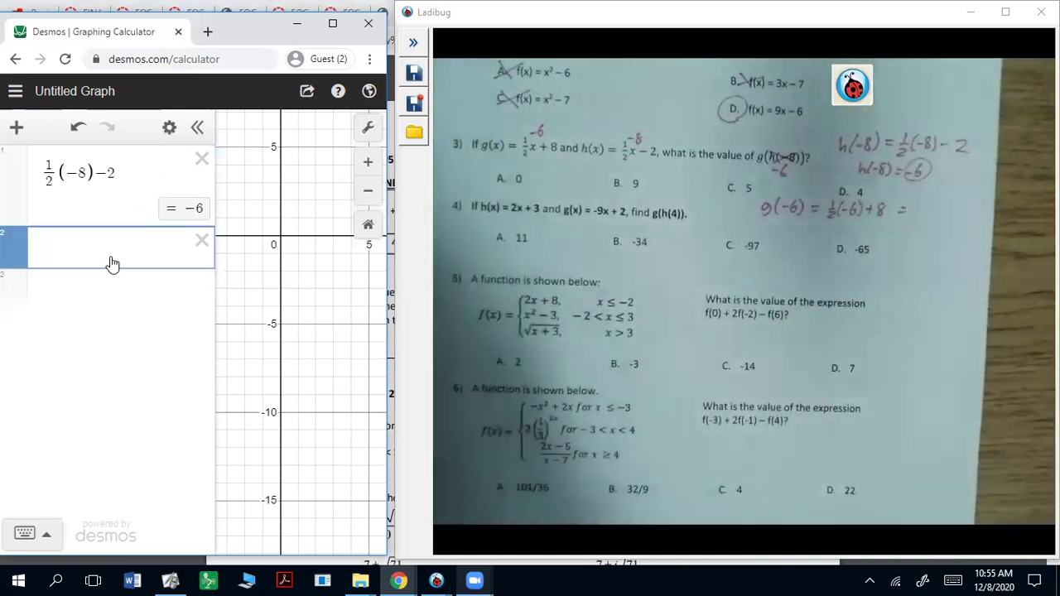
text(1/2)
key(Right)
text(()
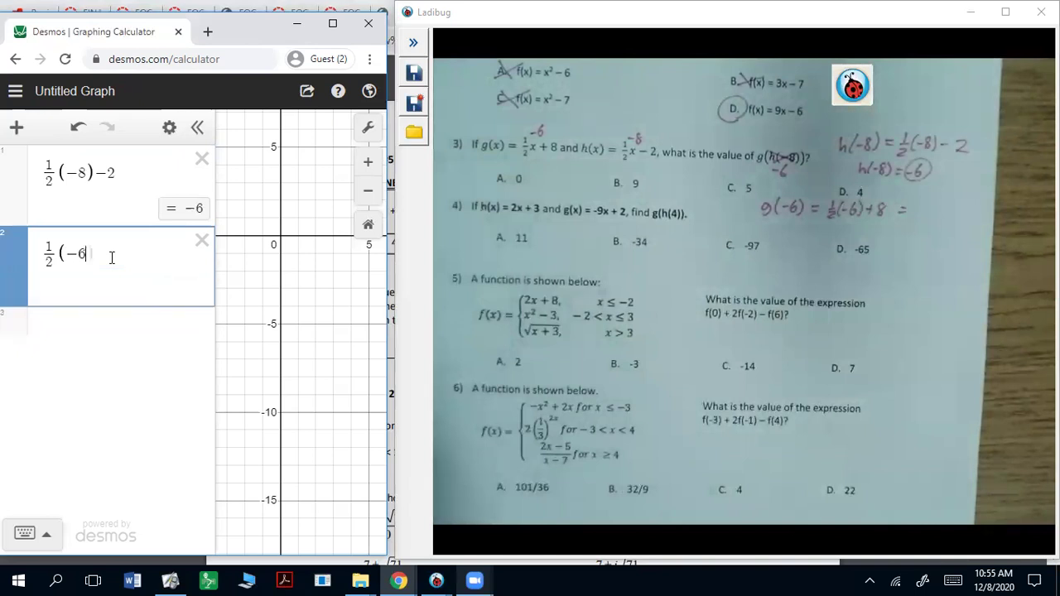
text(-6)+8)
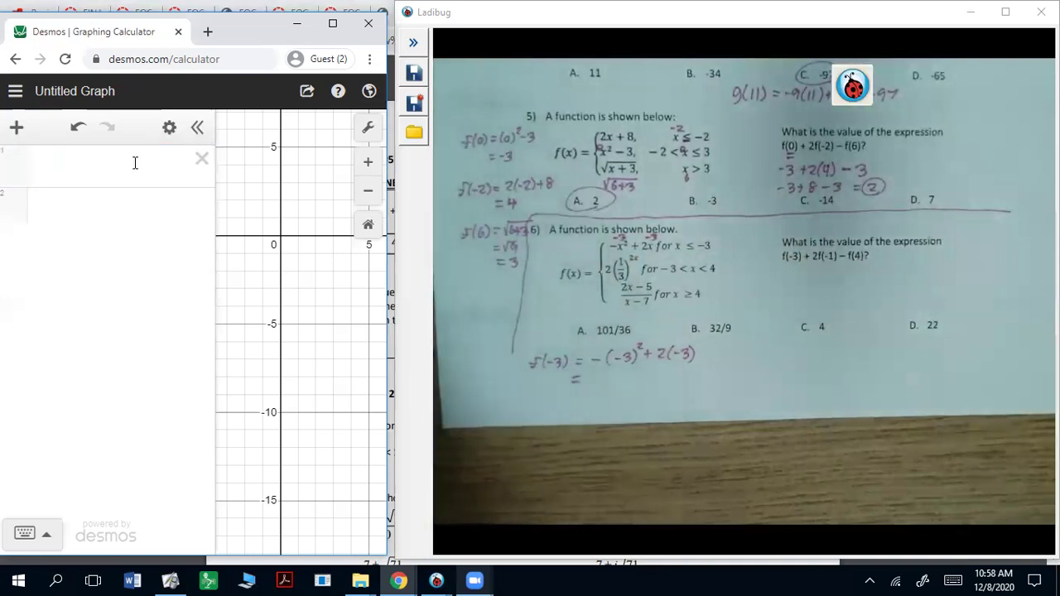
Step: Type -(-3)^2 + 2(-3) in the first line to evaluate f(−3) = −15
click(135, 167)
text(-)
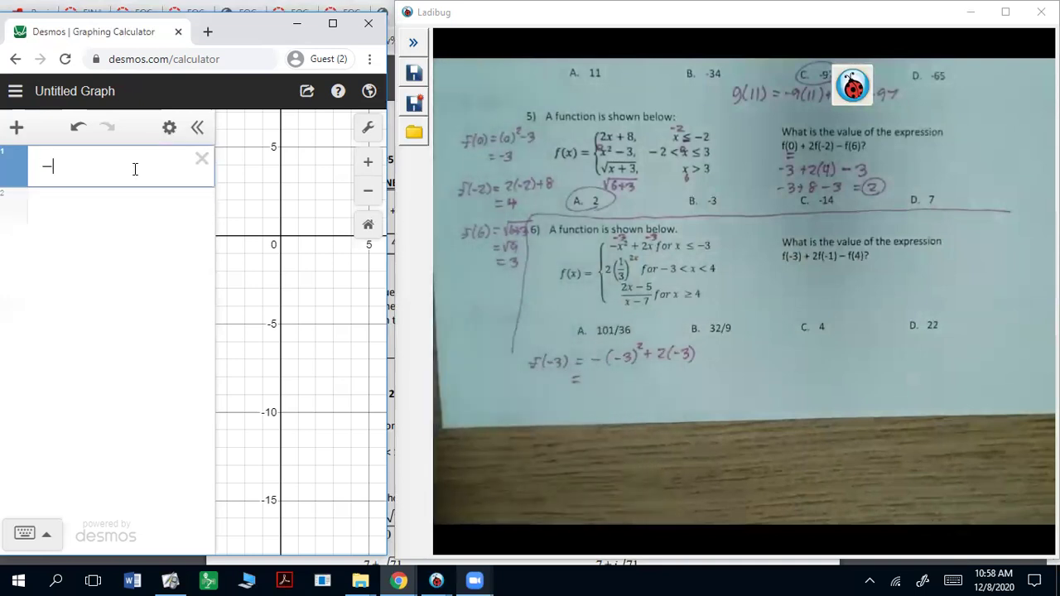
text((-3)^2)
key(Right)
text(+)
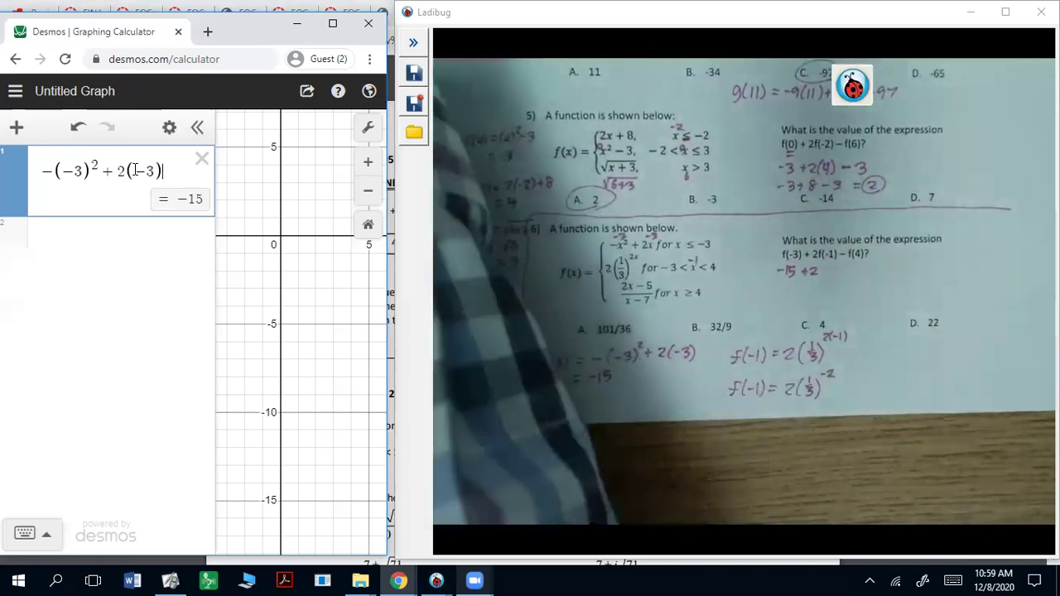
Step: Enter 2(1/3) in the second line as the start of computing f(−1)
click(88, 240)
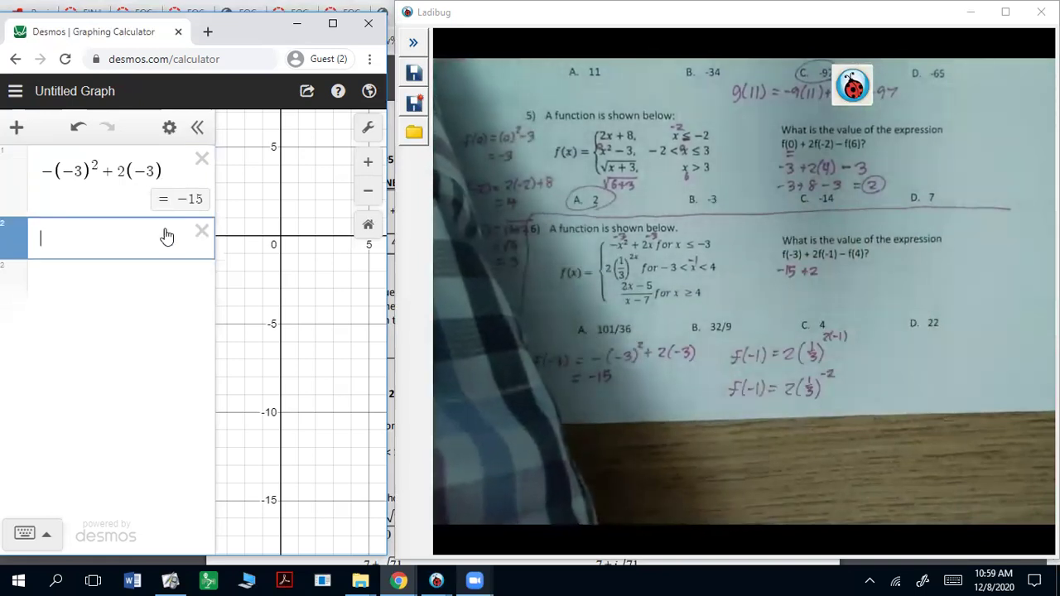
text(2(1)
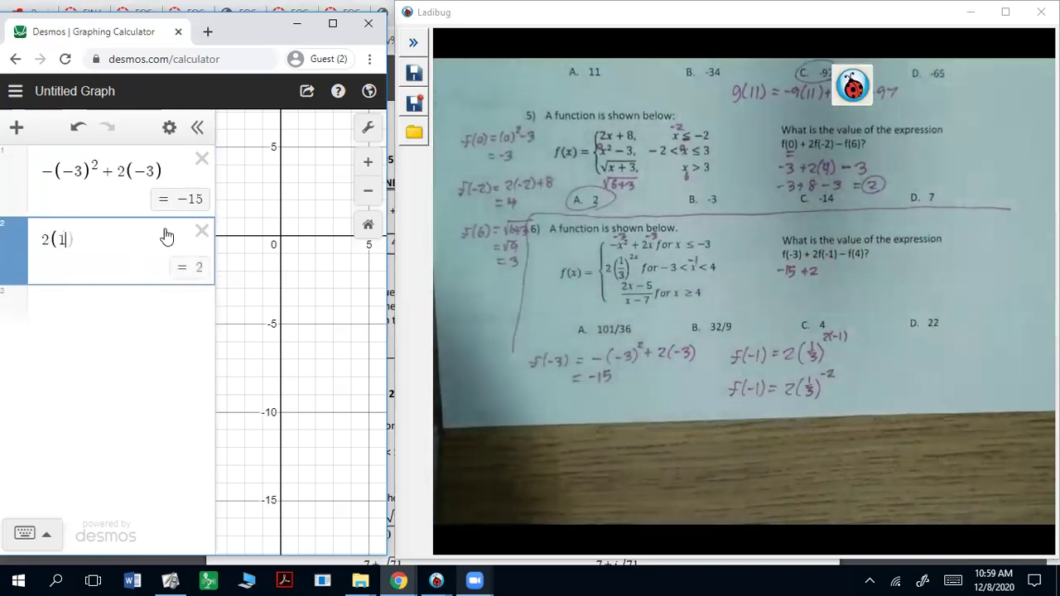
text(/3)
key(Right)
key(Right)
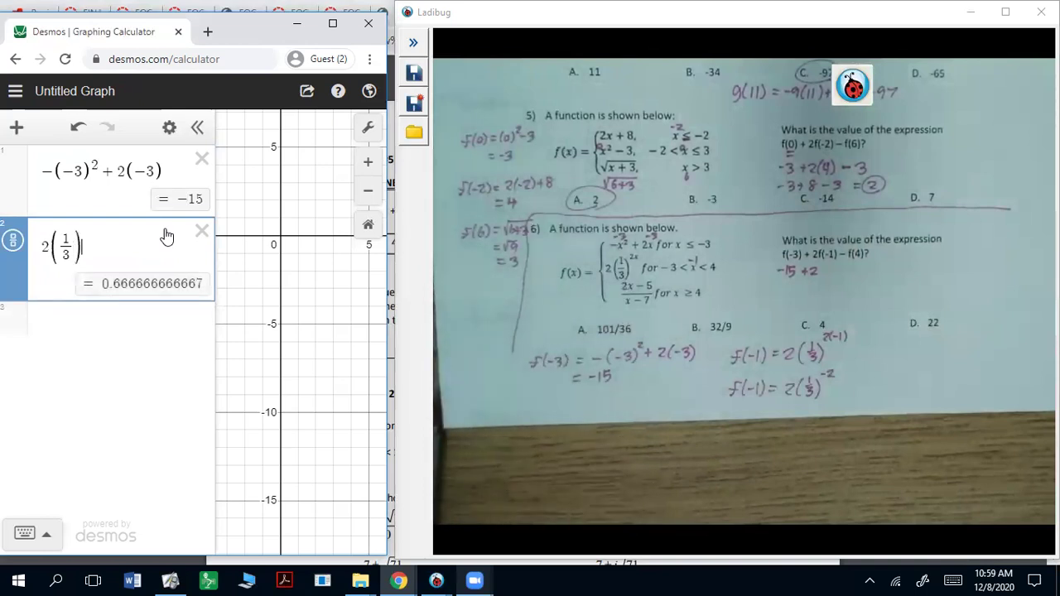